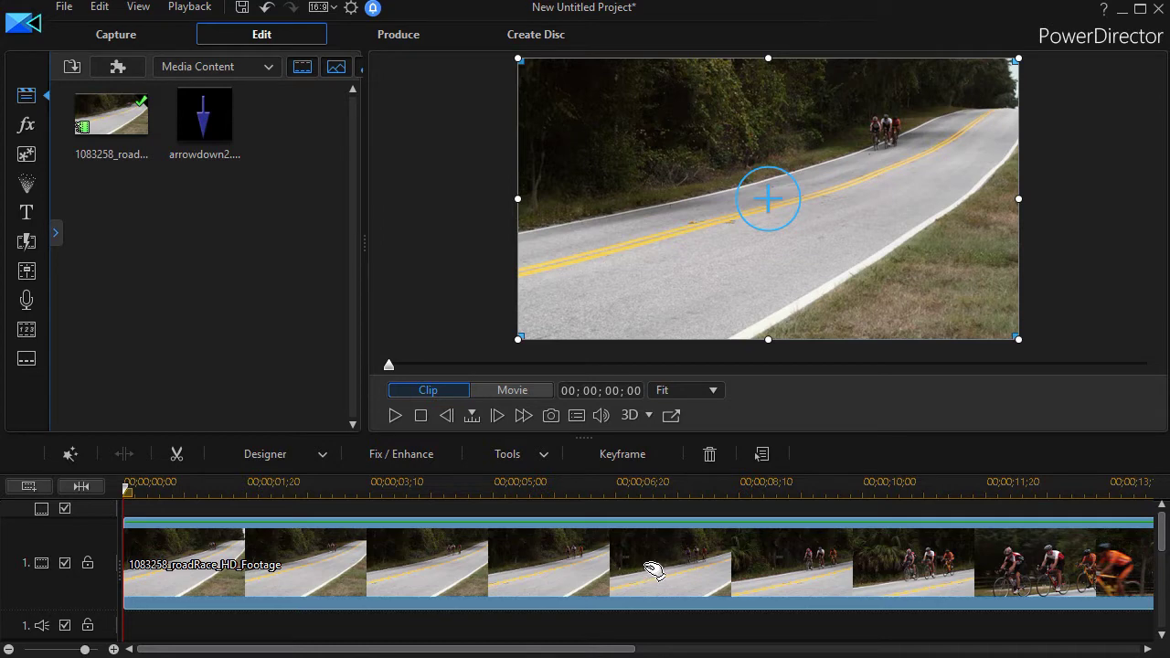
Step: Start Motion Tracker on the roadRace clip and shrink Tracker 1's box onto the distant cyclist
{"action": "left_click", "coordinate": [548, 457]}
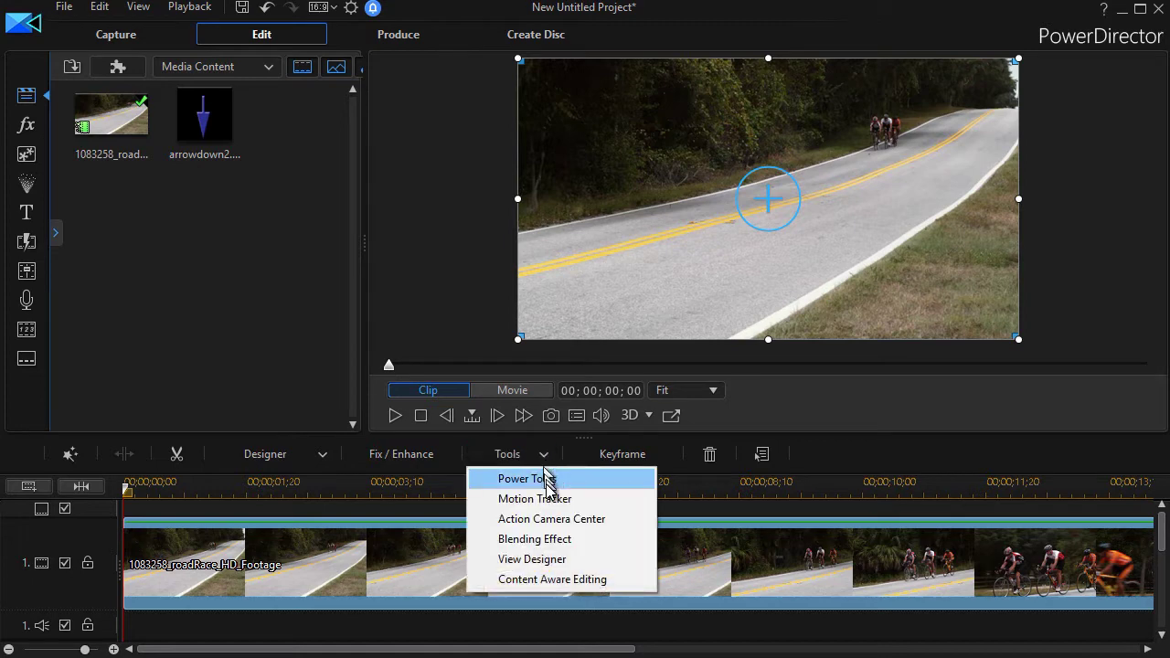
{"action": "left_click", "coordinate": [591, 501]}
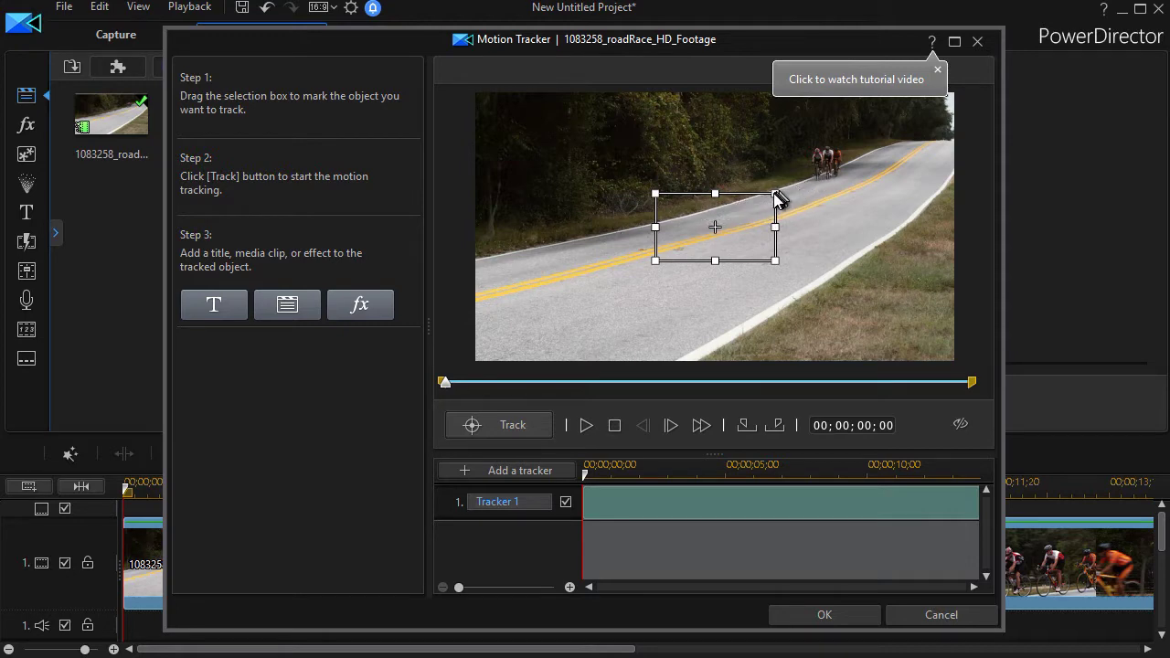
{"action": "left_click_drag", "start_coordinate": [774, 193], "coordinate": [827, 156]}
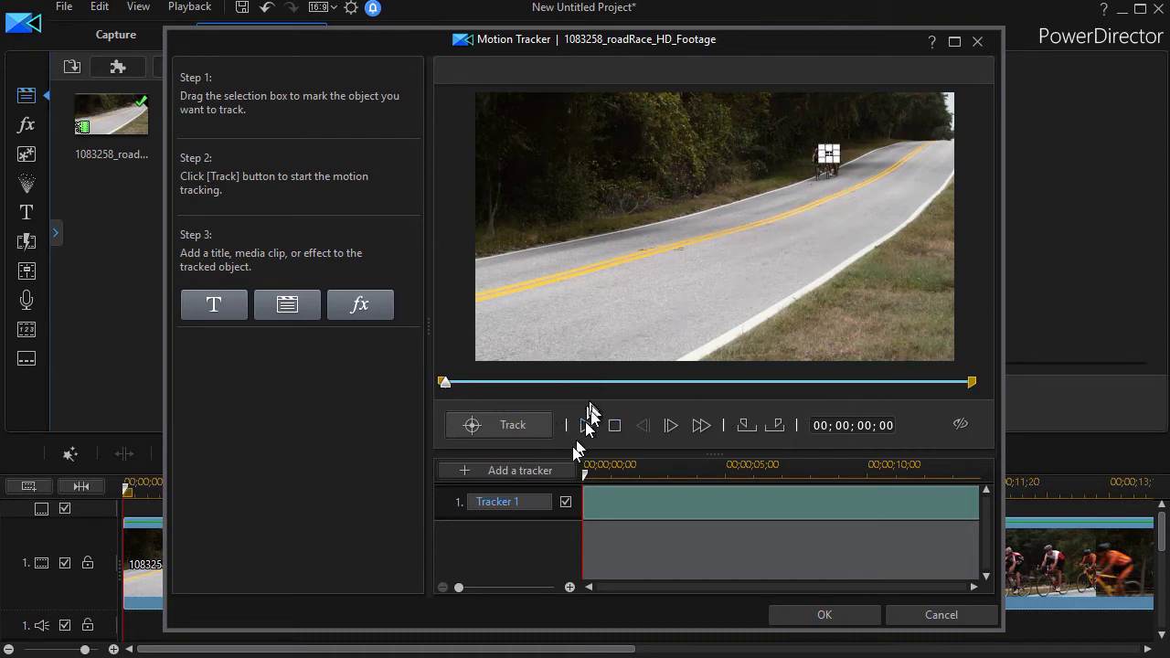
Step: Track the marked cyclists through the clip and choose to attach a media clip to them
{"action": "left_click", "coordinate": [510, 430]}
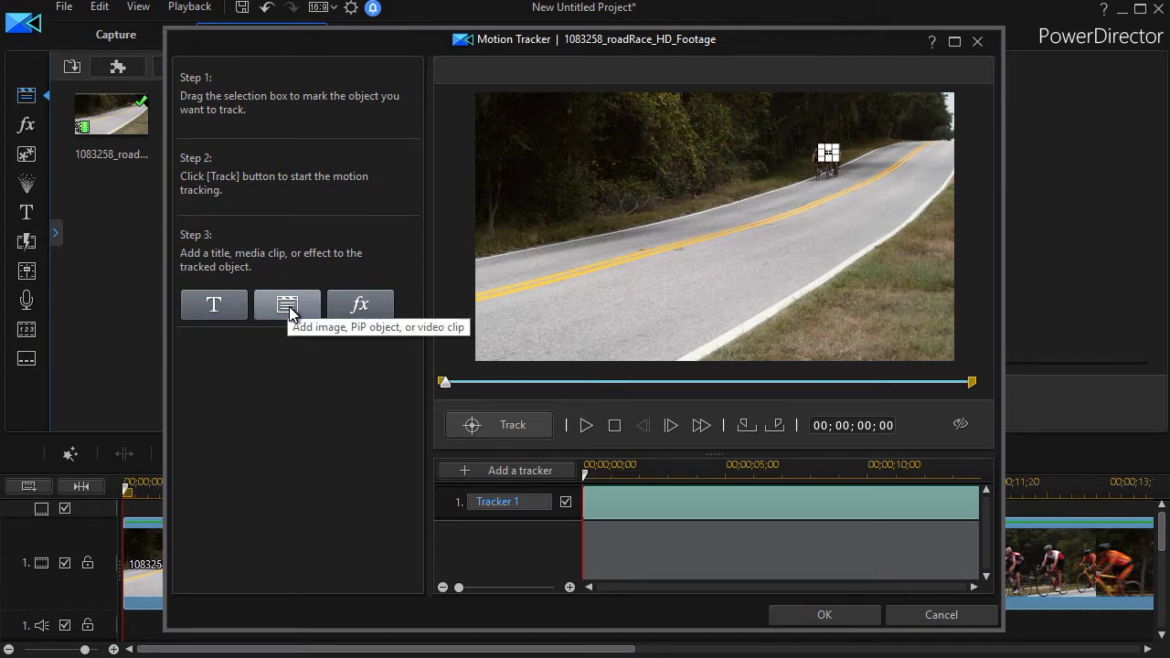
{"action": "left_click", "coordinate": [289, 309]}
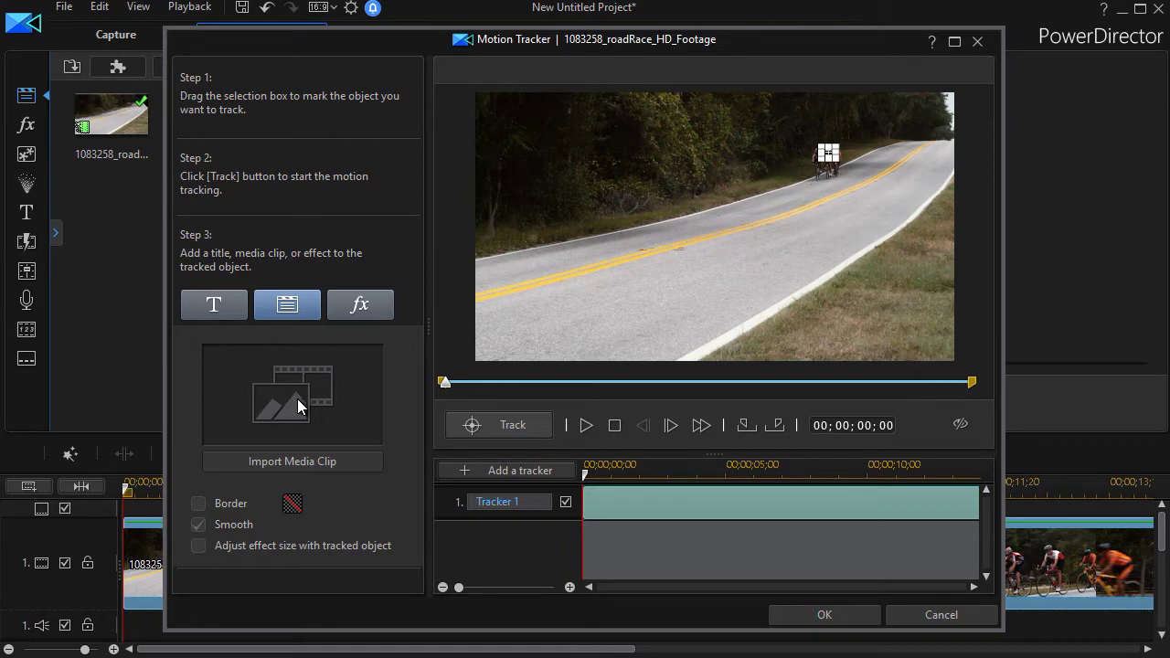
Step: Import arrowdown2.png from the Media Room as the tracked object's image
{"action": "left_click", "coordinate": [292, 464]}
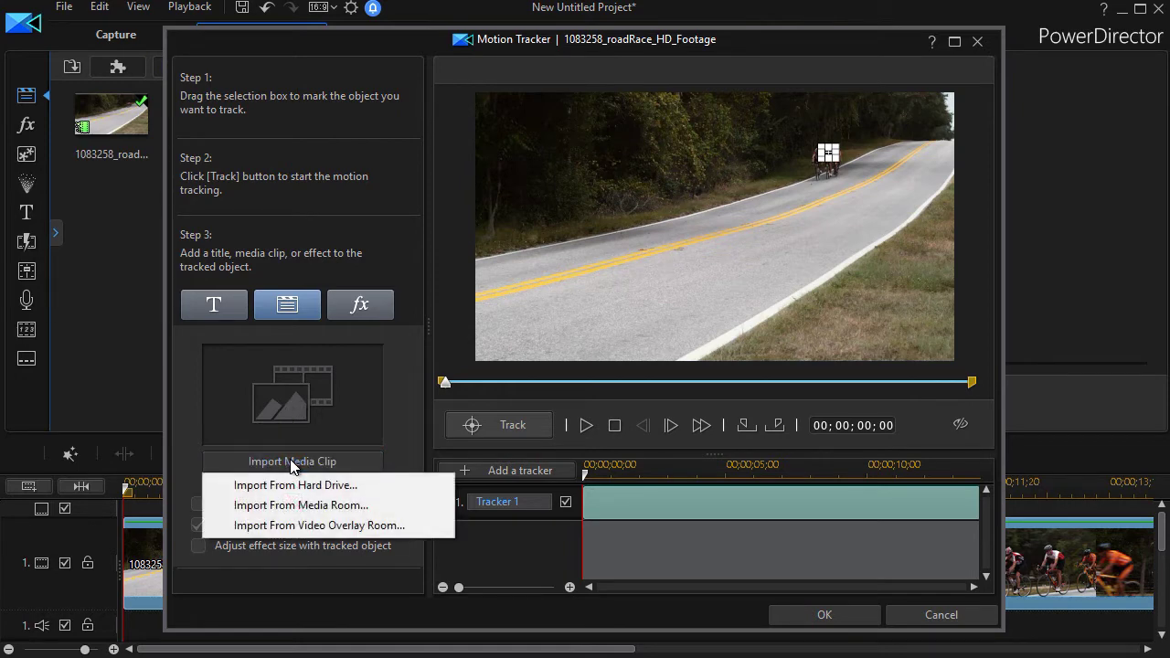
{"action": "left_click", "coordinate": [306, 506]}
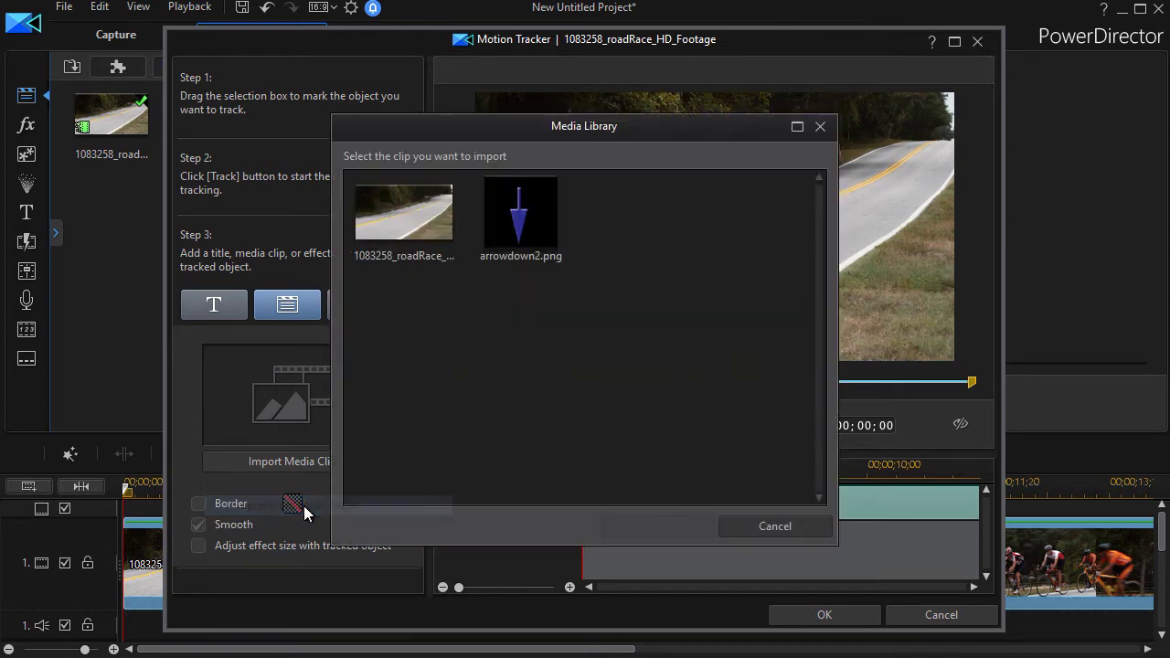
{"action": "left_click", "coordinate": [539, 215]}
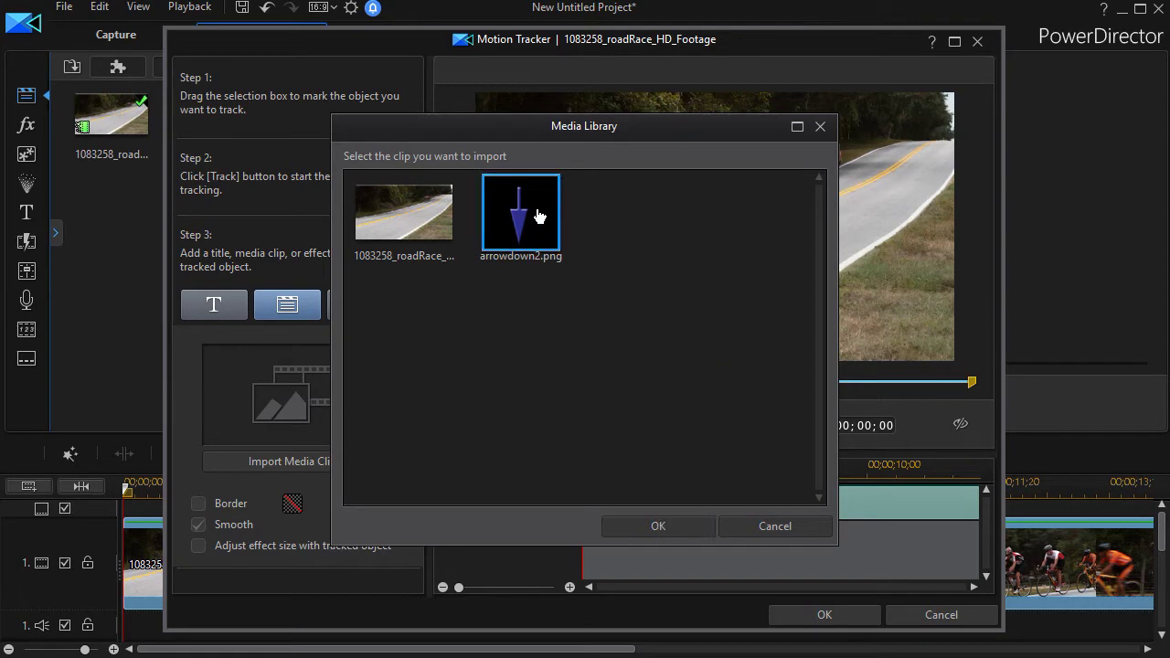
{"action": "left_click", "coordinate": [646, 528]}
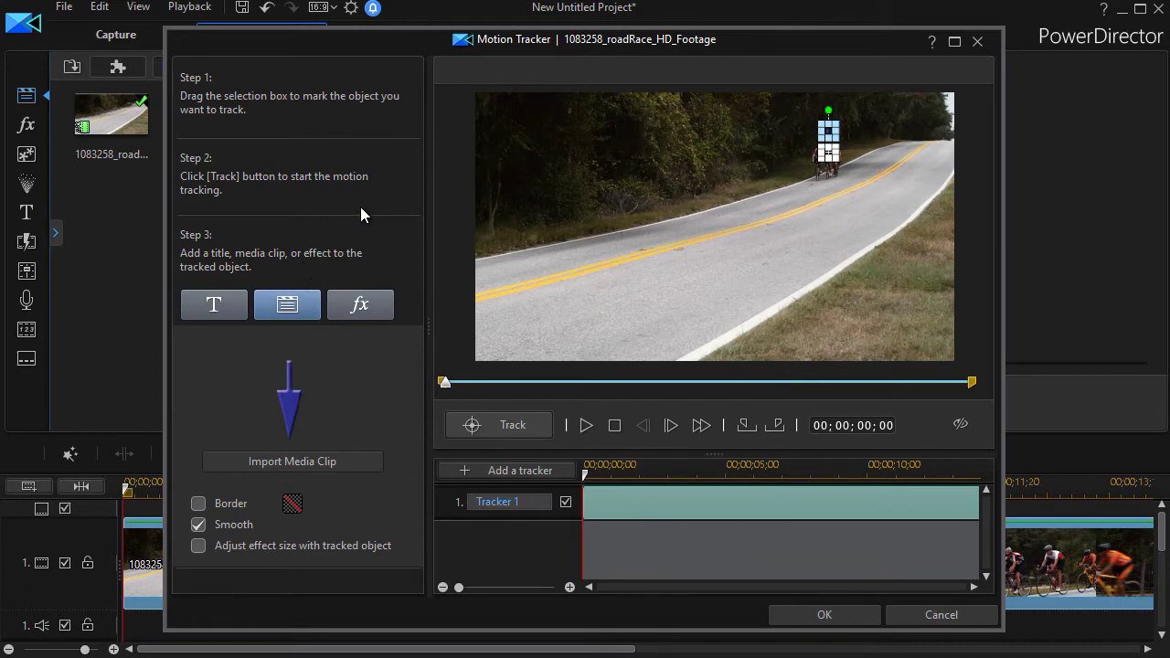
Step: Turn on Smooth for the arrow's motion, leaving Border off
{"action": "left_click", "coordinate": [199, 525]}
{"action": "left_click", "coordinate": [199, 504]}
{"action": "left_click", "coordinate": [198, 503]}
Step: Enlarge and tilt the arrow counter-clockwise above the cyclists, then apply the tracking
{"action": "left_click_drag", "start_coordinate": [818, 122], "coordinate": [804, 110]}
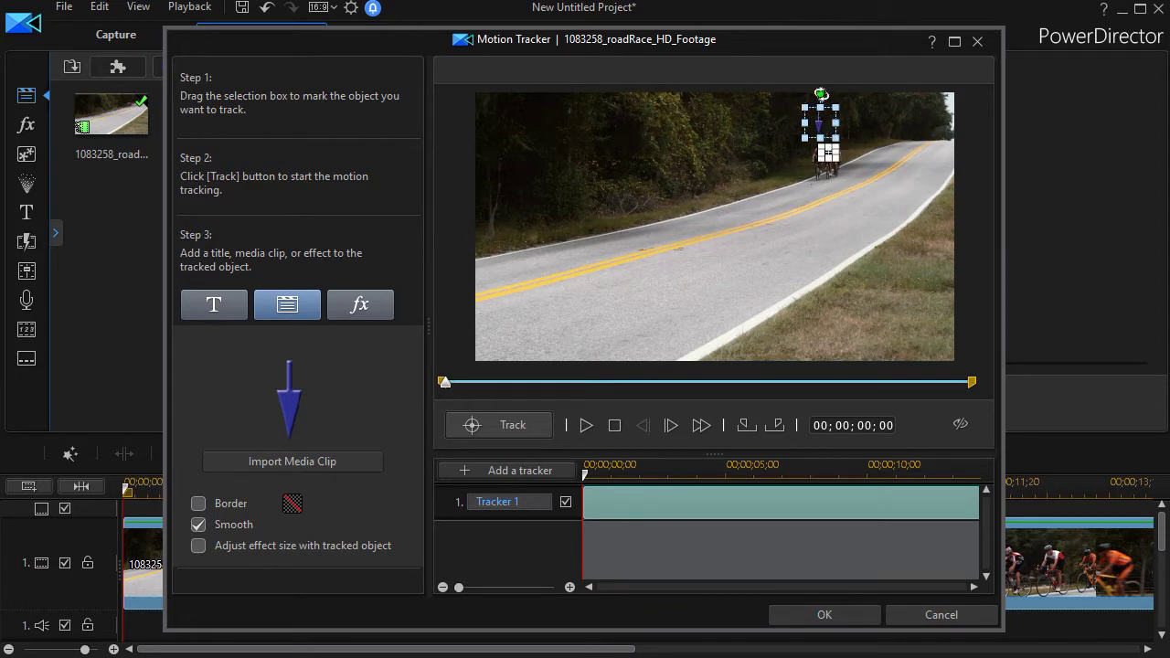
{"action": "left_click_drag", "start_coordinate": [820, 94], "coordinate": [806, 97]}
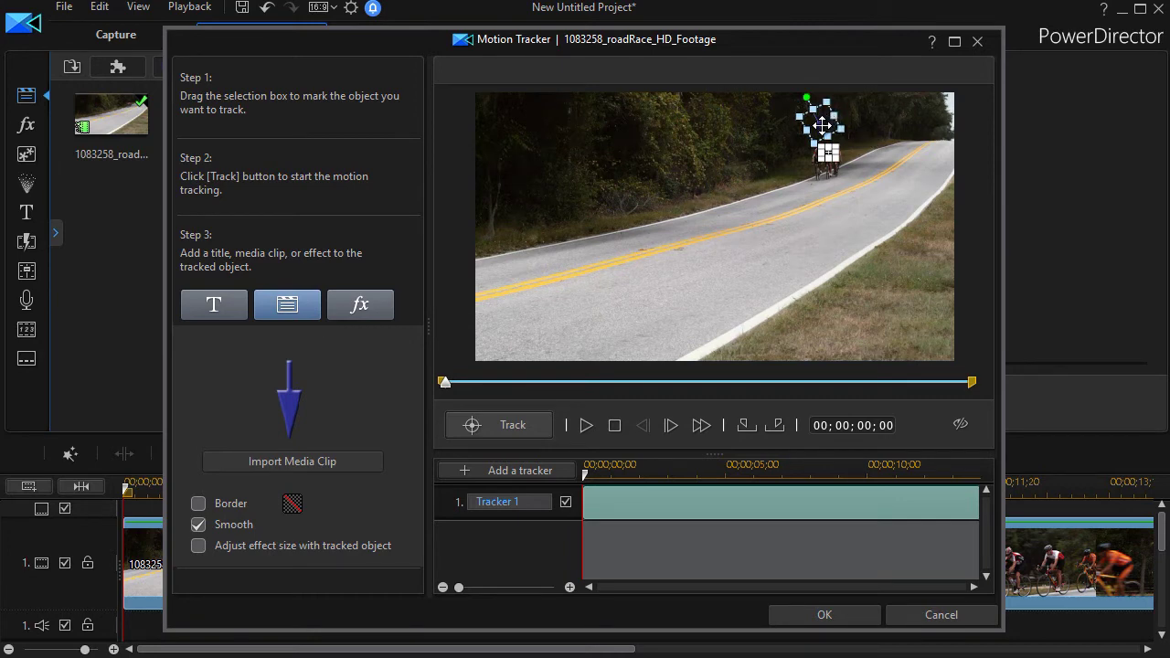
{"action": "left_click_drag", "start_coordinate": [823, 124], "coordinate": [823, 124]}
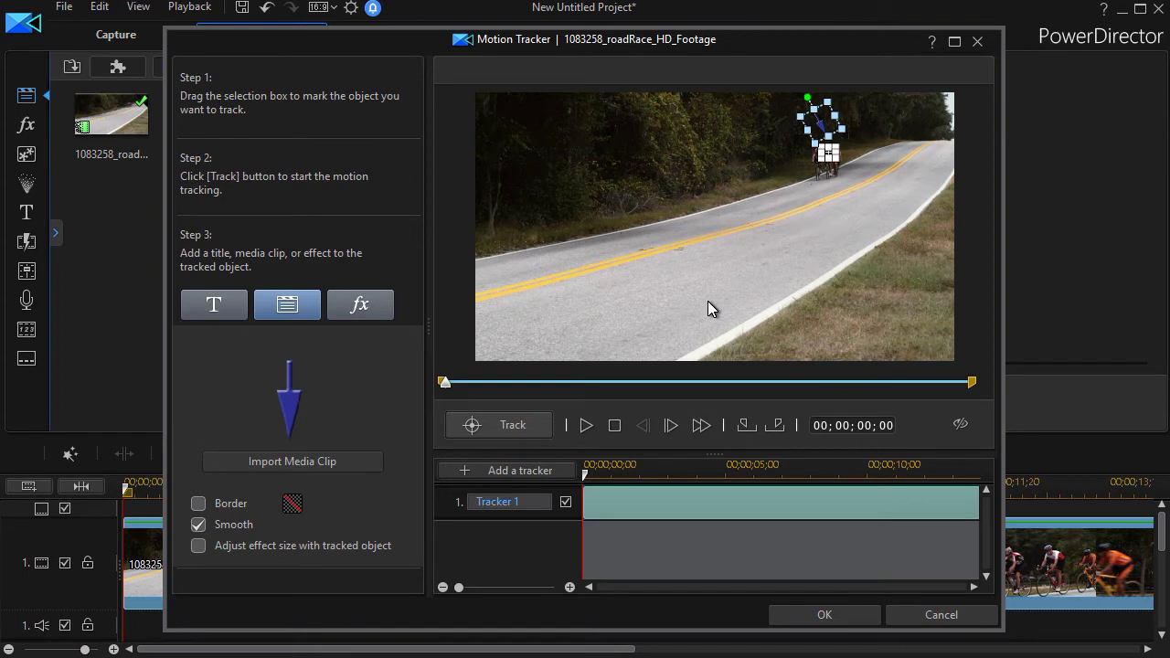
{"action": "left_click", "coordinate": [827, 615]}
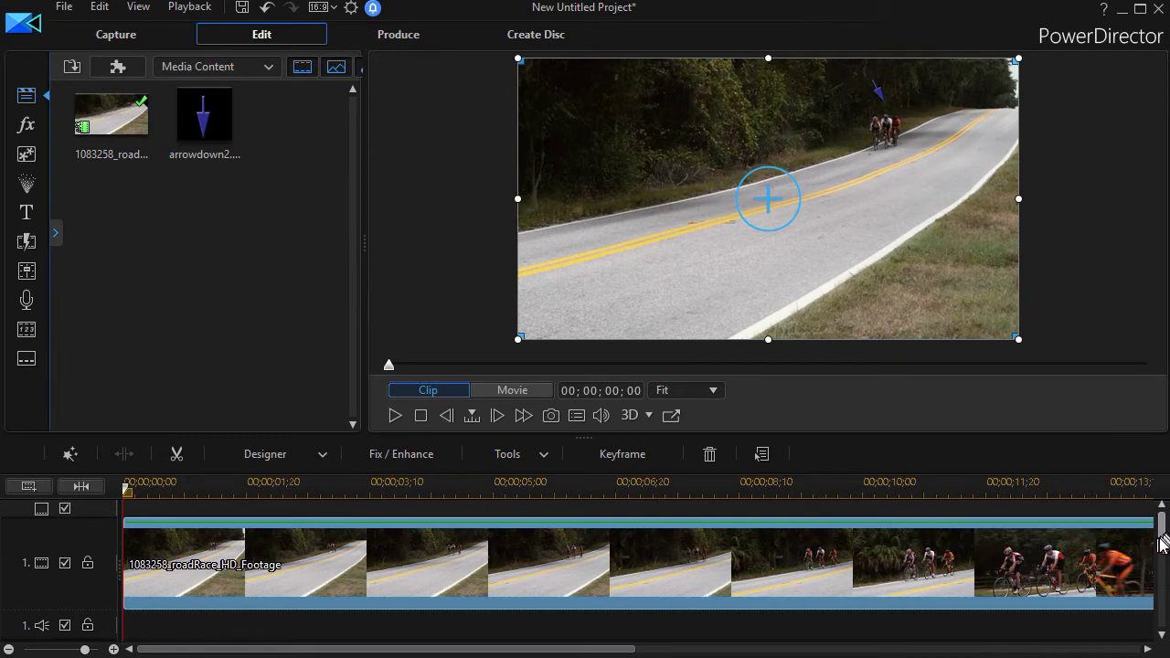
{"action": "scroll", "coordinate": [1162, 553], "scroll_direction": "down", "scroll_amount": 1}
{"action": "scroll", "coordinate": [1161, 553], "scroll_direction": "down", "scroll_amount": 2}
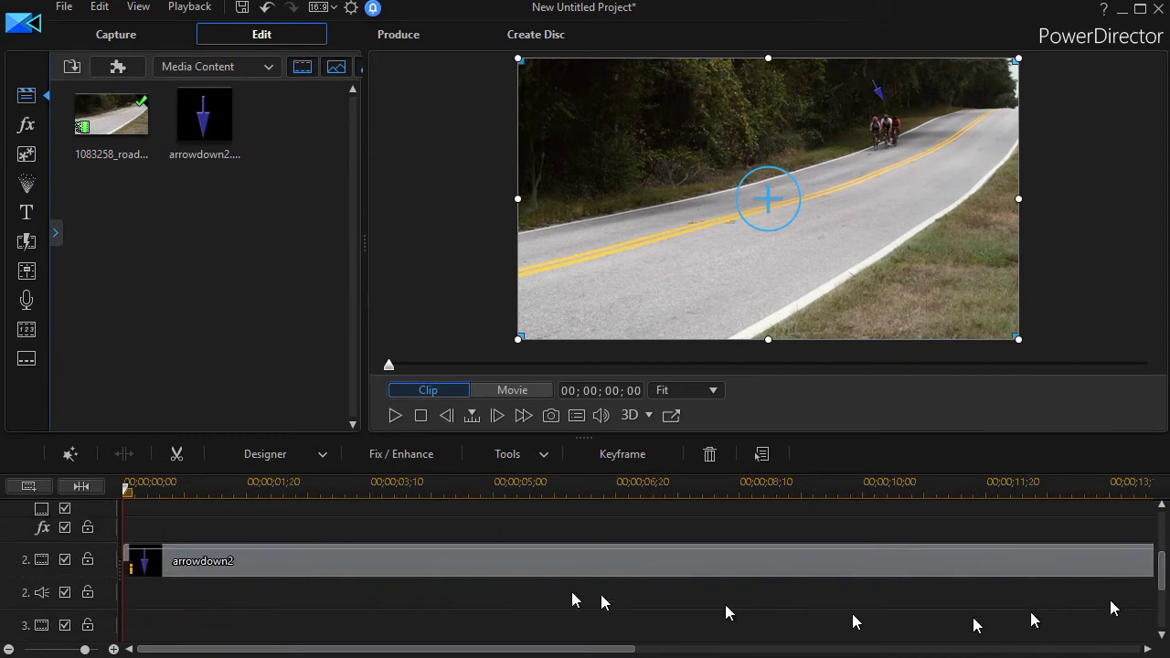
{"action": "left_click", "coordinate": [448, 570]}
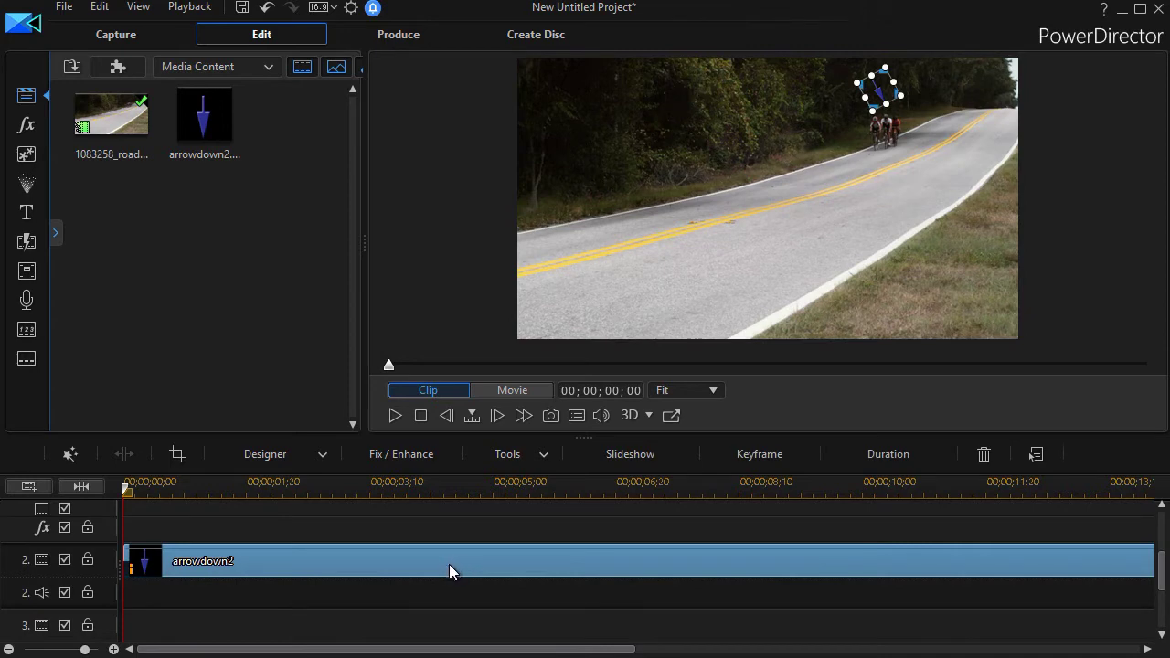
{"action": "double_click", "coordinate": [449, 564]}
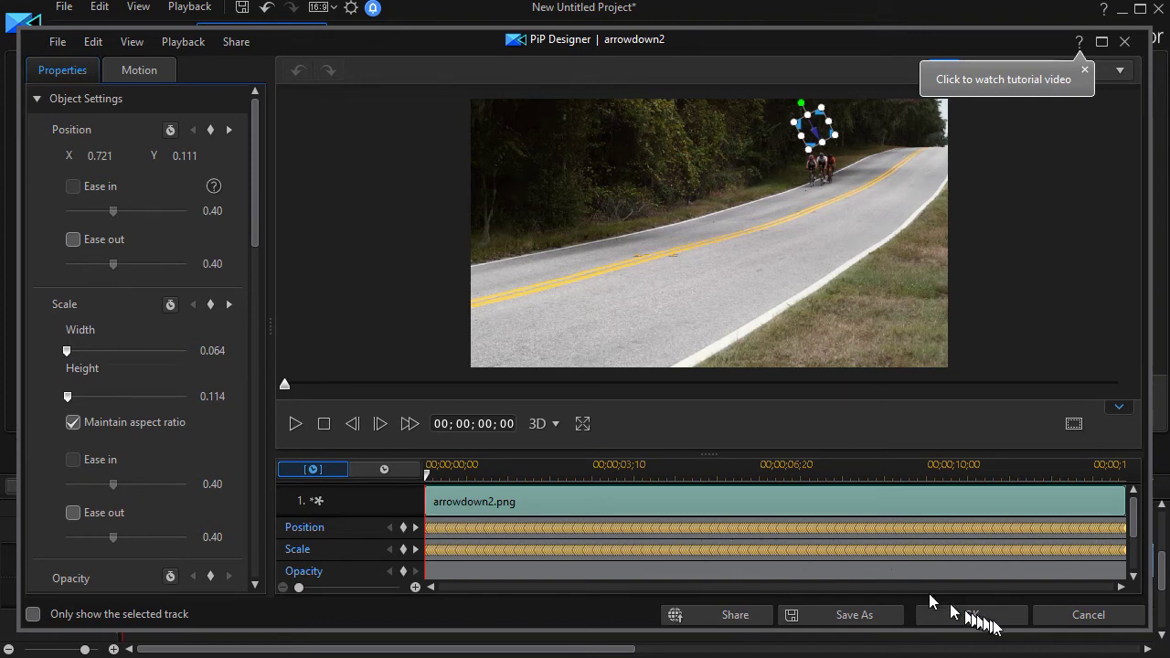
{"action": "left_click", "coordinate": [1088, 615]}
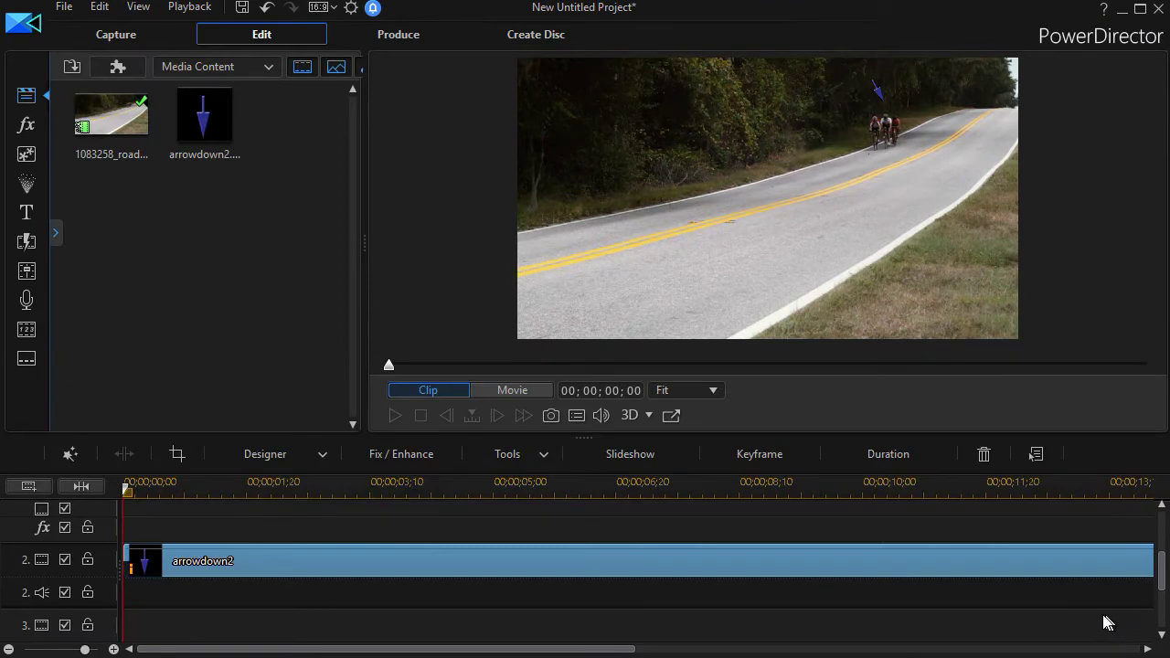
{"action": "left_click", "coordinate": [501, 390]}
{"action": "left_click", "coordinate": [395, 417]}
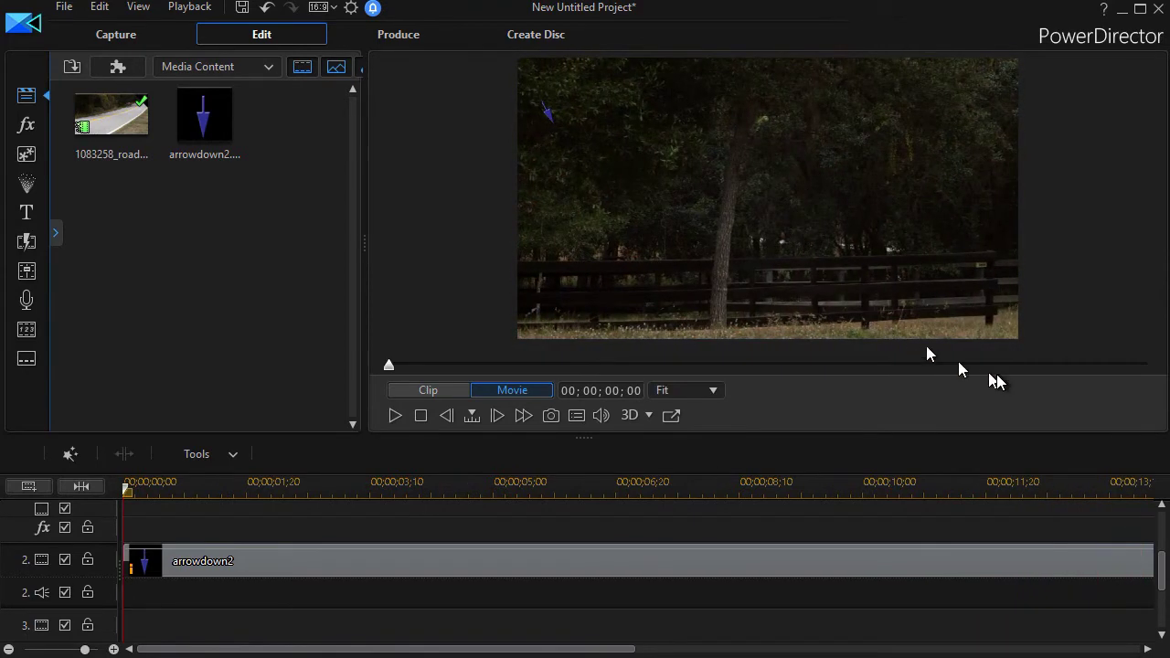
{"action": "left_click", "coordinate": [1109, 492]}
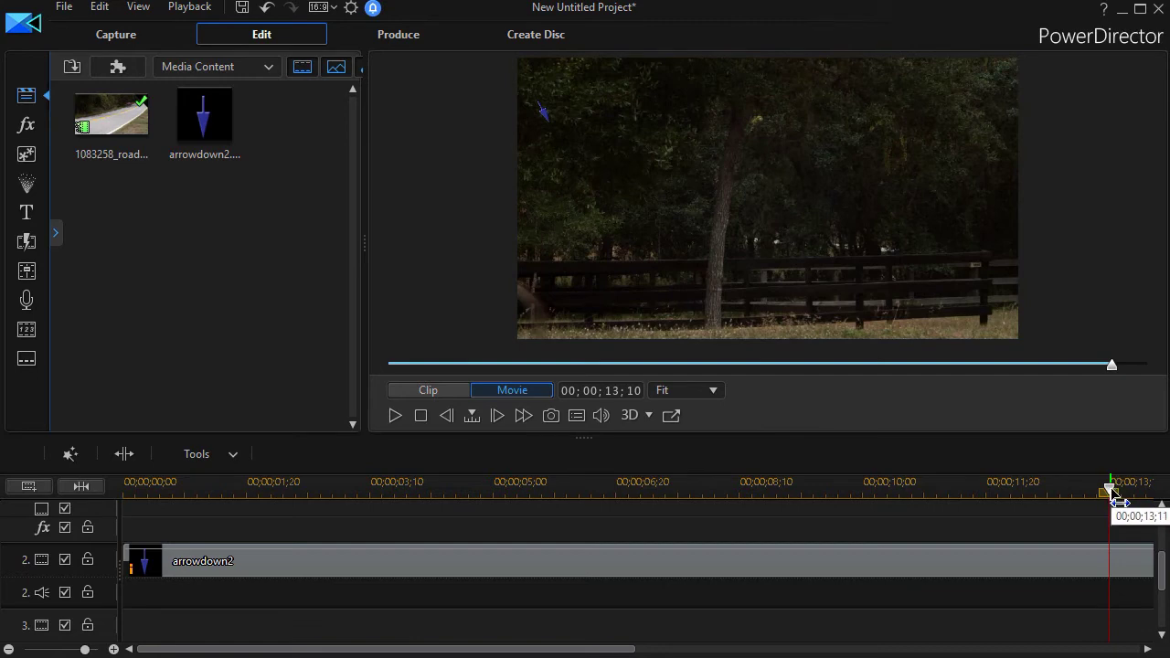
{"action": "left_click_drag", "start_coordinate": [1112, 494], "coordinate": [966, 510]}
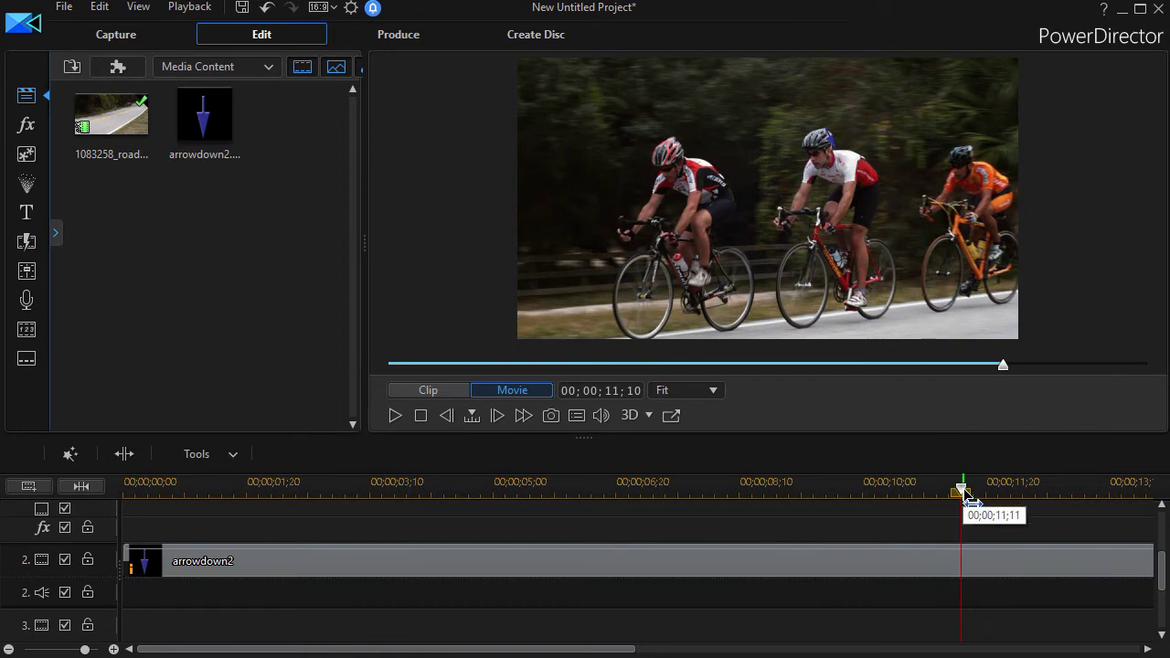
{"action": "left_click_drag", "start_coordinate": [967, 503], "coordinate": [138, 516]}
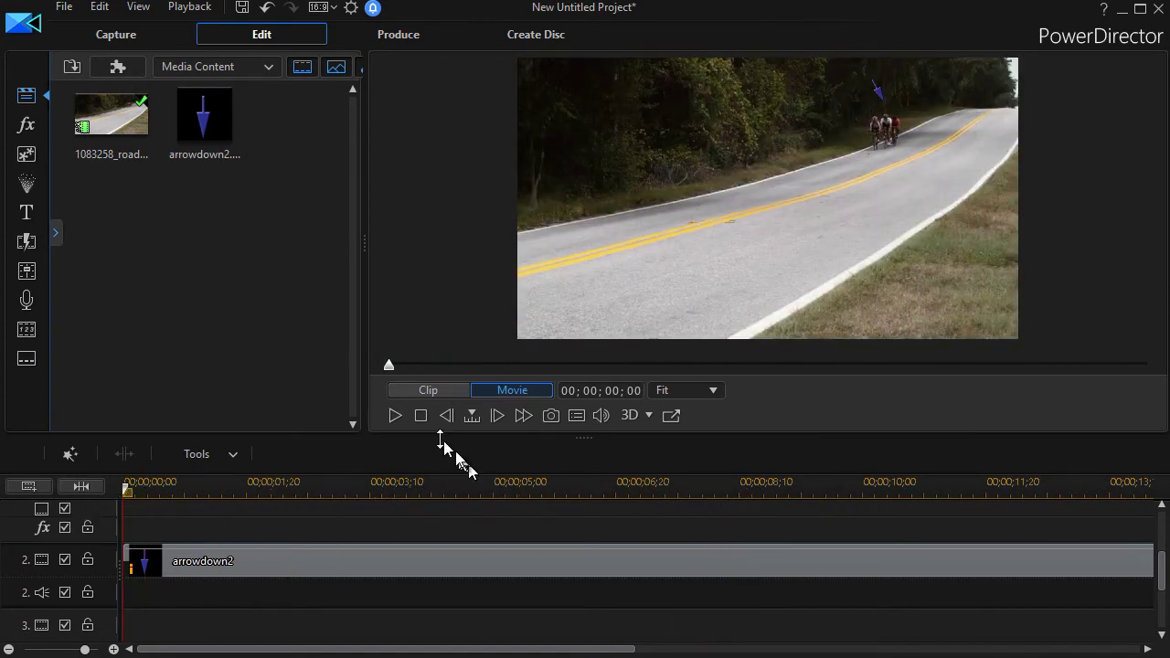
Step: Select the road race footage clip and start Motion Tracker on it
{"action": "left_click", "coordinate": [448, 557]}
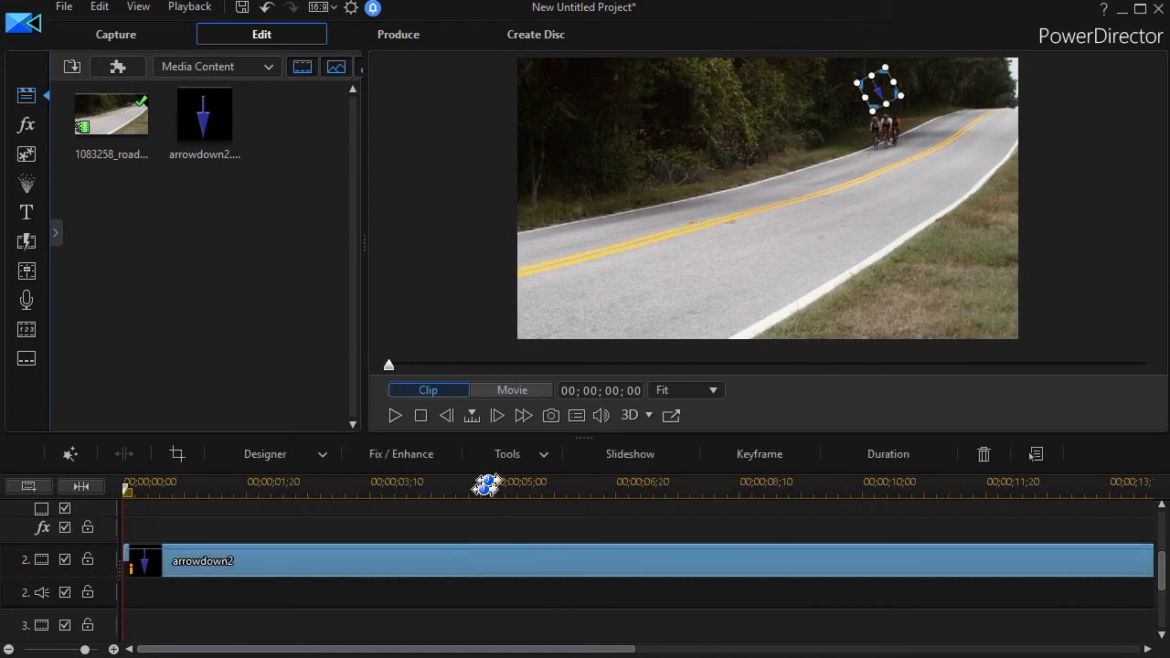
{"action": "scroll", "coordinate": [681, 571], "scroll_direction": "up", "scroll_amount": 2}
{"action": "left_click", "coordinate": [656, 570]}
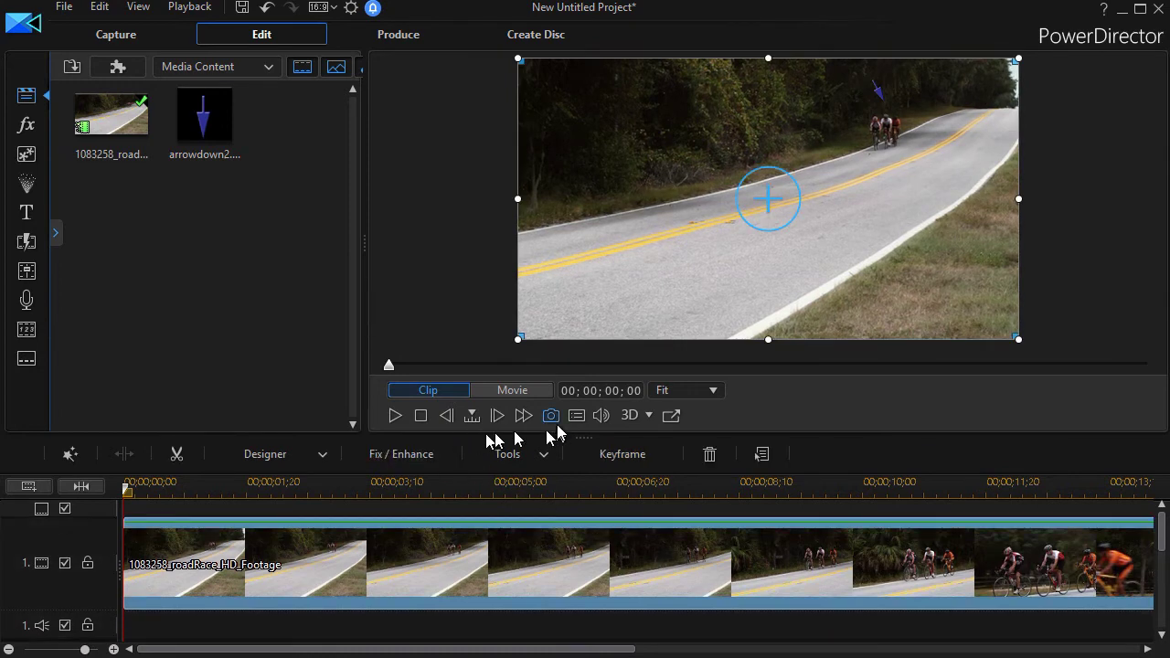
{"action": "left_click", "coordinate": [533, 456]}
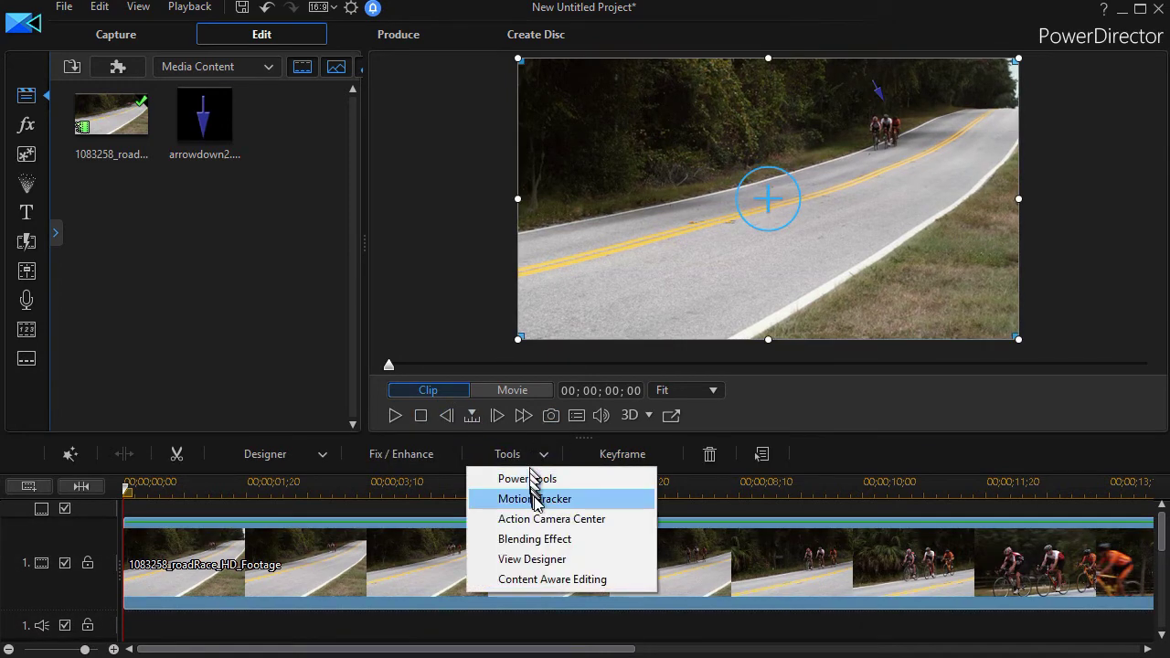
{"action": "left_click", "coordinate": [536, 499]}
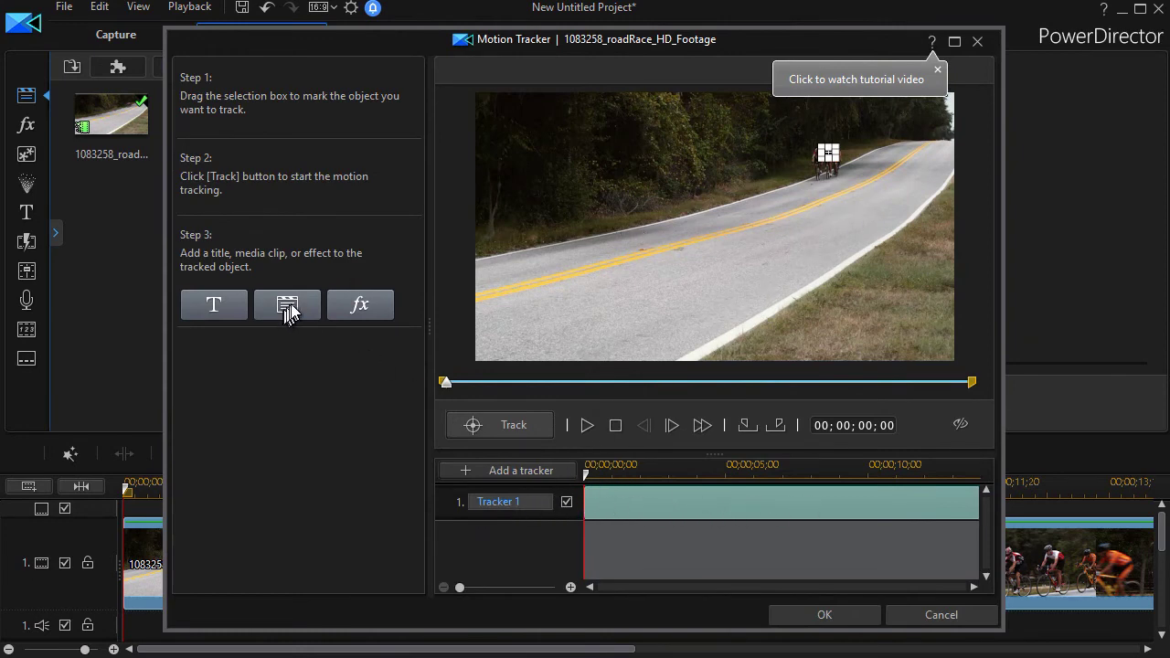
Step: Add a 'Larry' title to the tracked cyclist, place and shrink it above the riders, then apply
{"action": "left_click", "coordinate": [214, 307]}
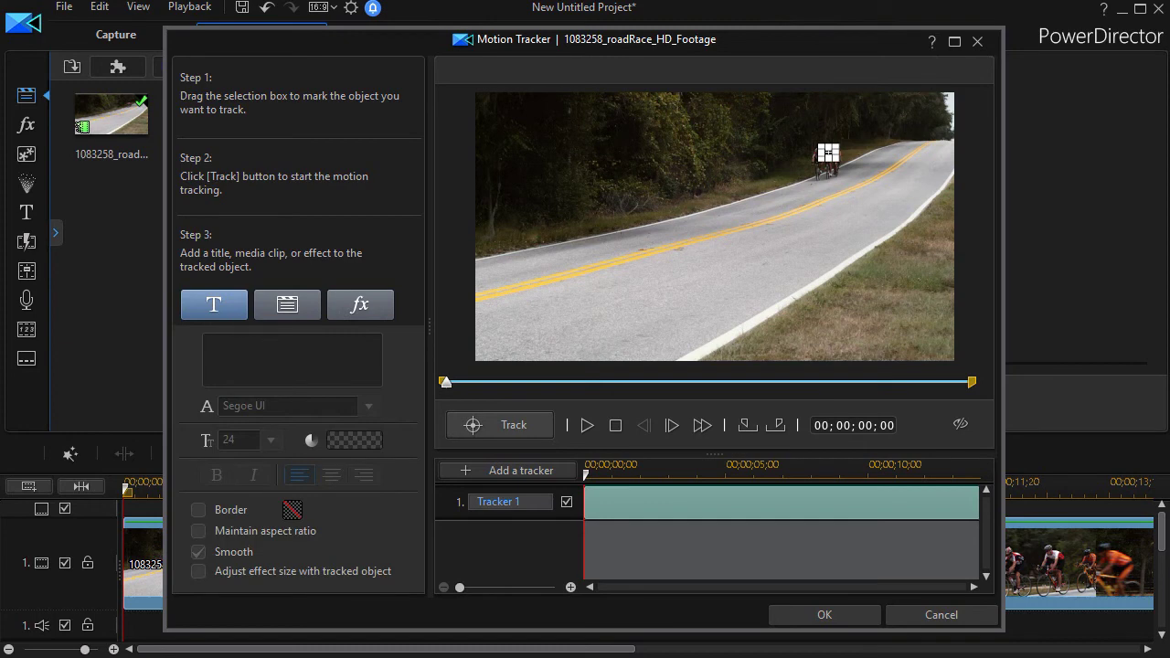
{"action": "type", "text": "Larry"}
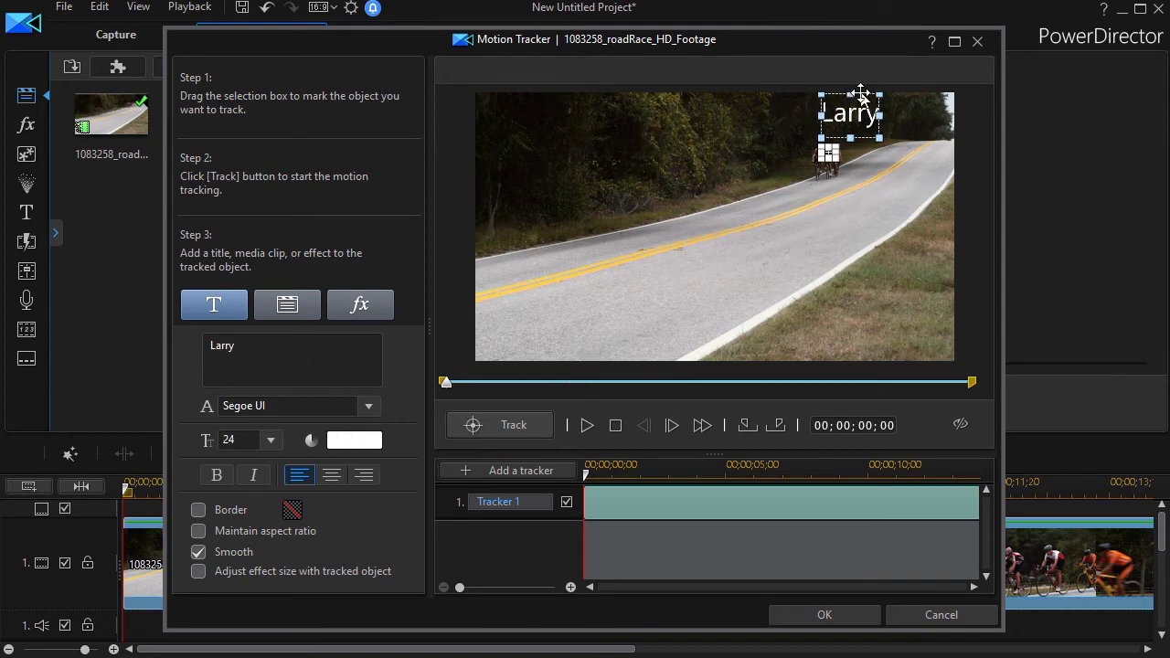
{"action": "left_click_drag", "start_coordinate": [848, 114], "coordinate": [768, 129]}
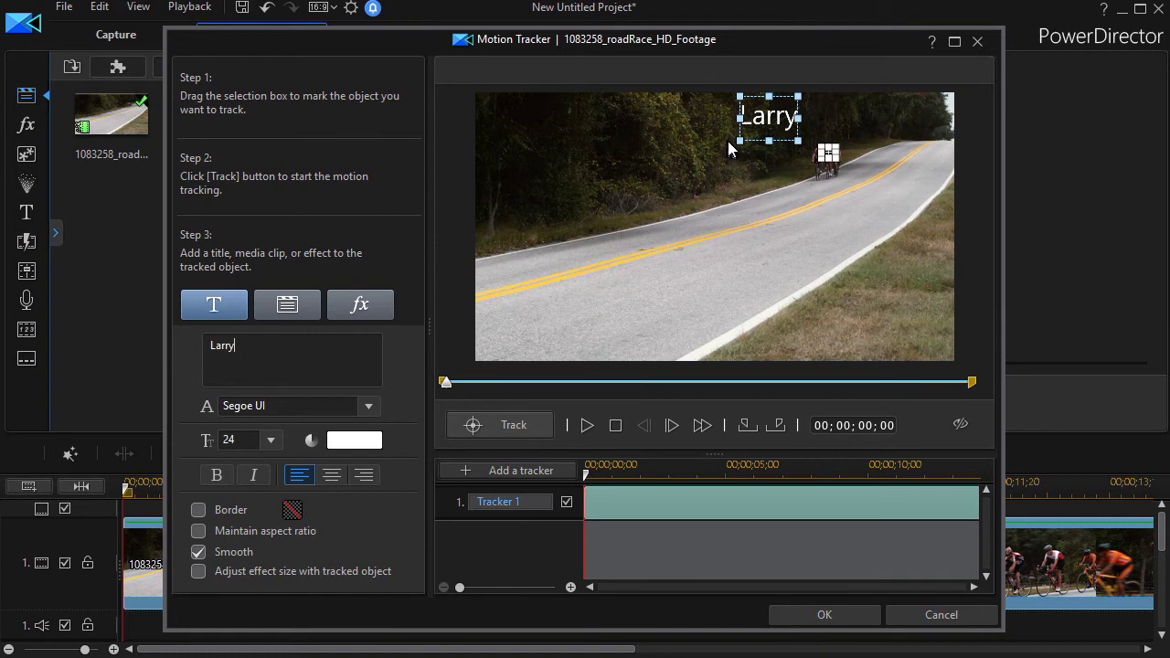
{"action": "left_click_drag", "start_coordinate": [738, 139], "coordinate": [751, 129]}
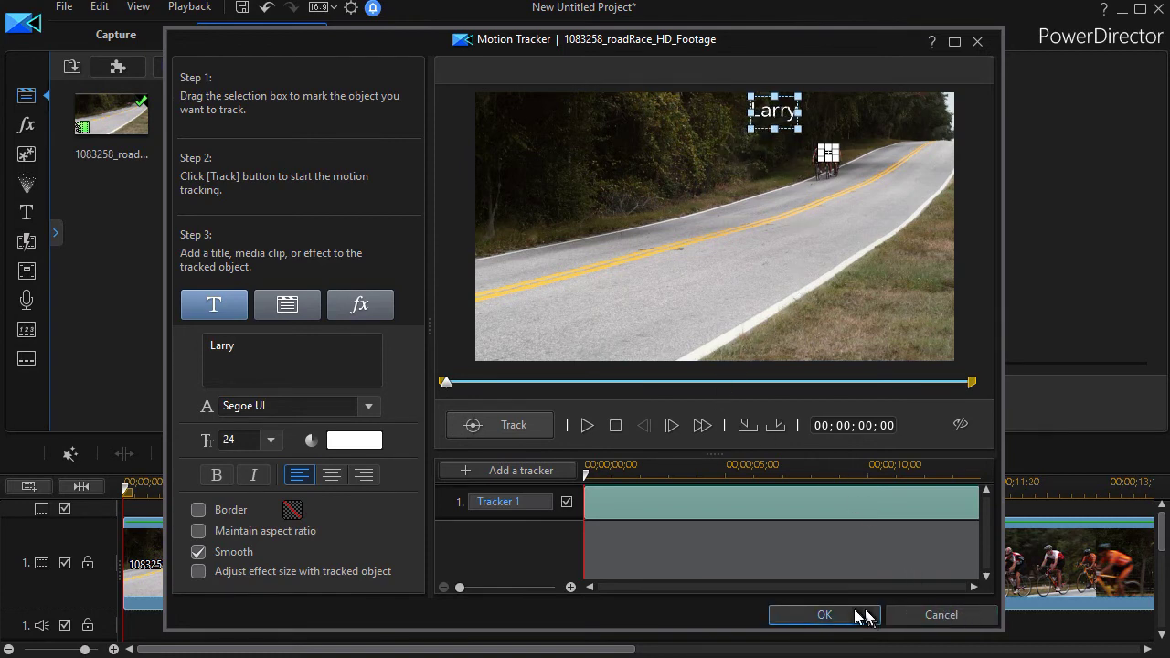
{"action": "left_click", "coordinate": [824, 616]}
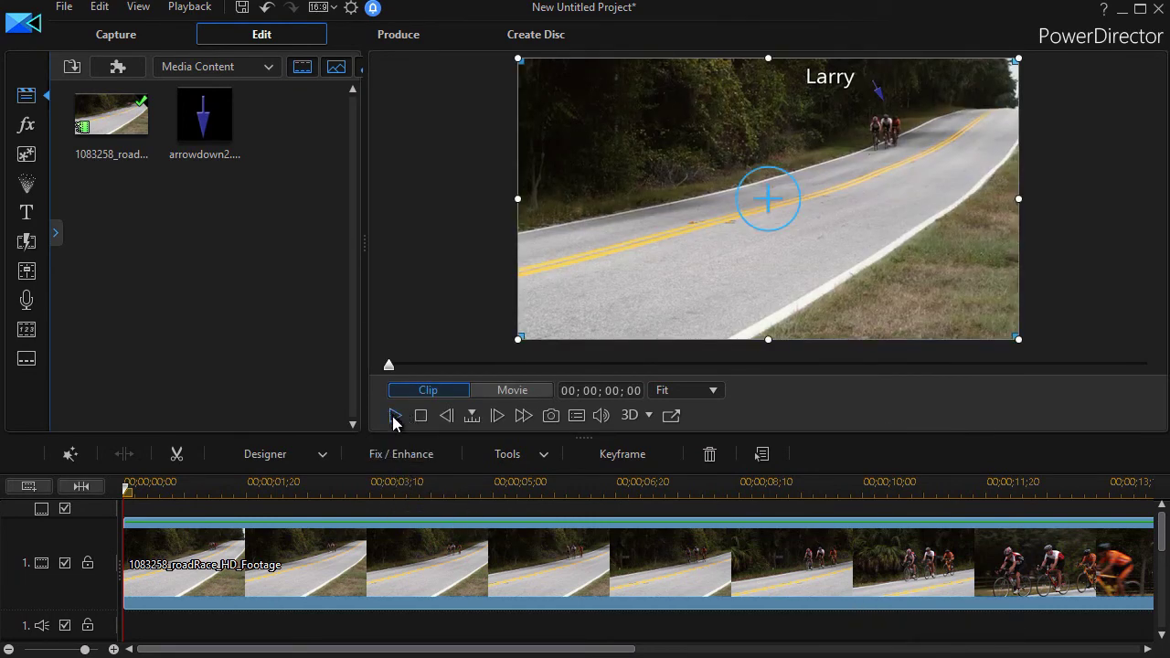
{"action": "left_click", "coordinate": [510, 390]}
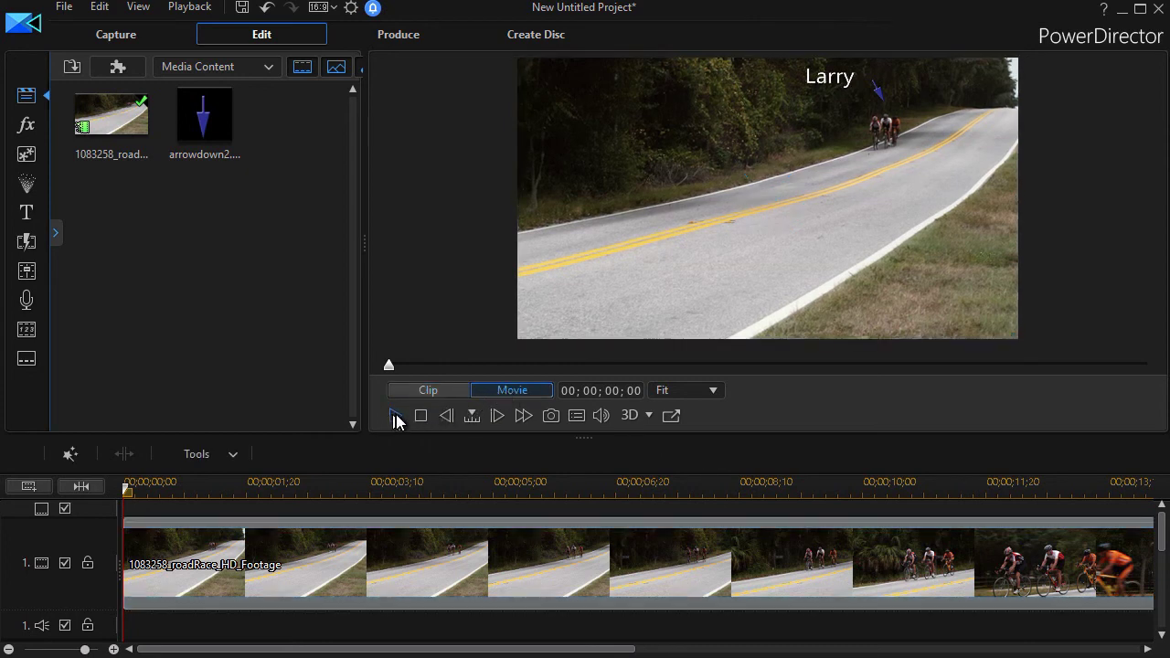
{"action": "left_click", "coordinate": [396, 416]}
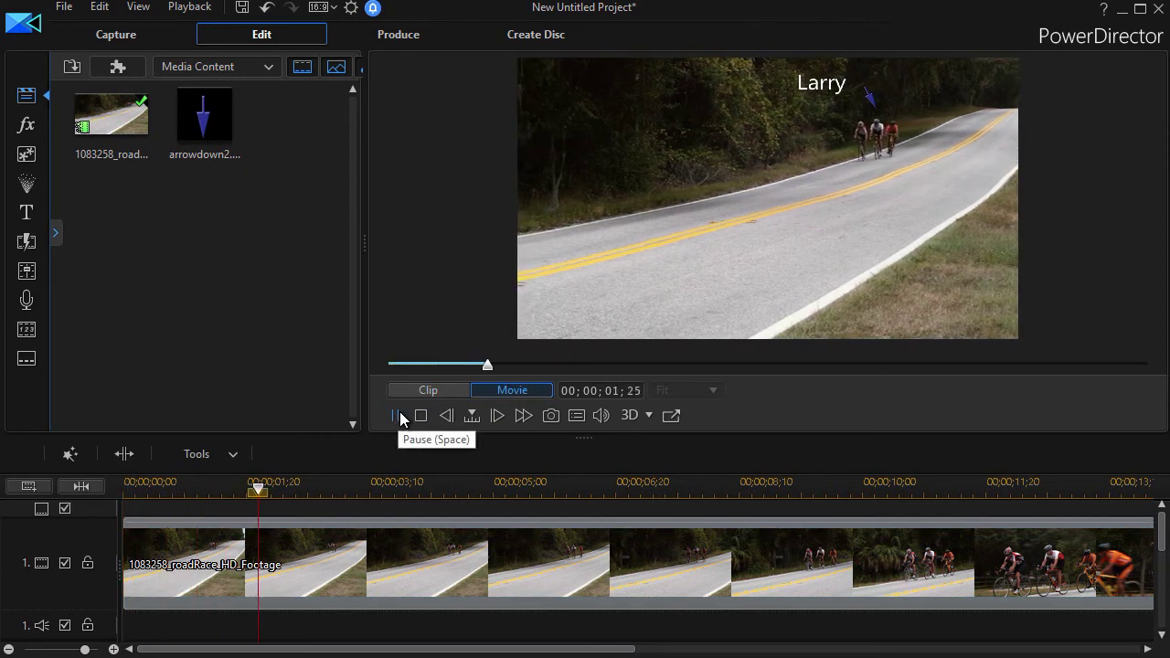